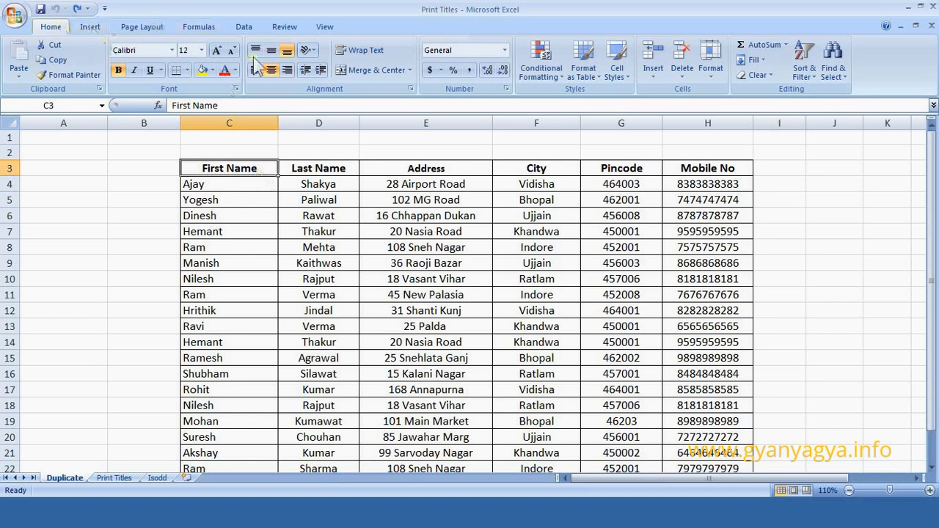
Sort the contact table from A to Z by the First Name column
{"action": "left_click", "coordinate": [812, 73]}
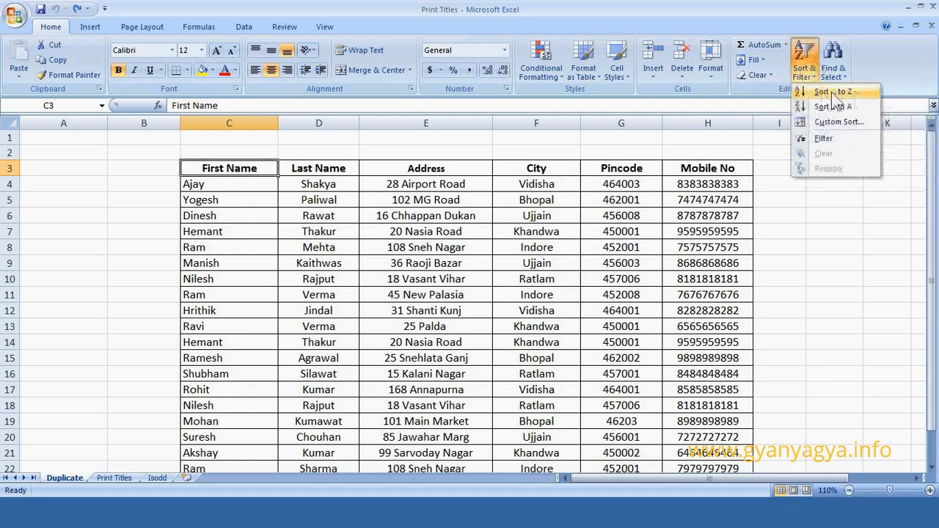
{"action": "left_click", "coordinate": [829, 91]}
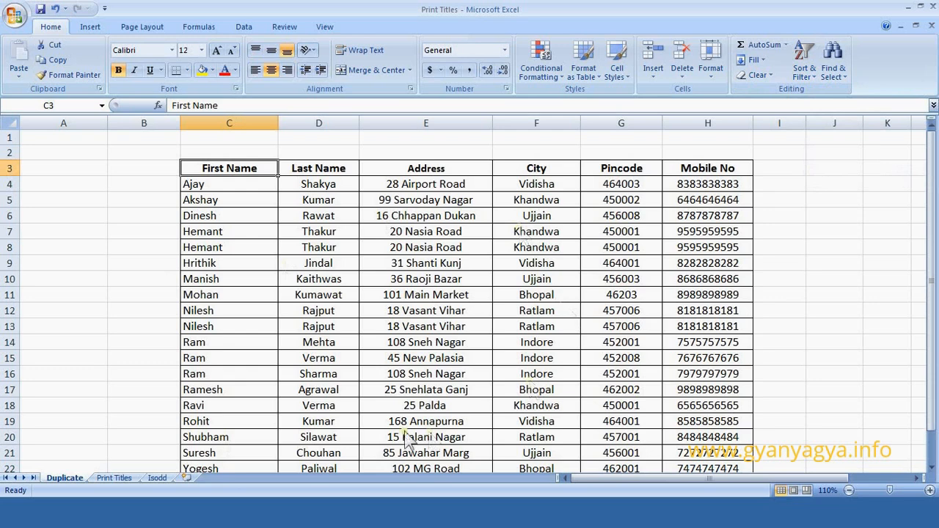
Highlight duplicate values across the whole table, C3 to H22, using conditional formatting with Green Fill with Dark Green Text
{"action": "left_click_drag", "start_coordinate": [211, 167], "coordinate": [708, 470]}
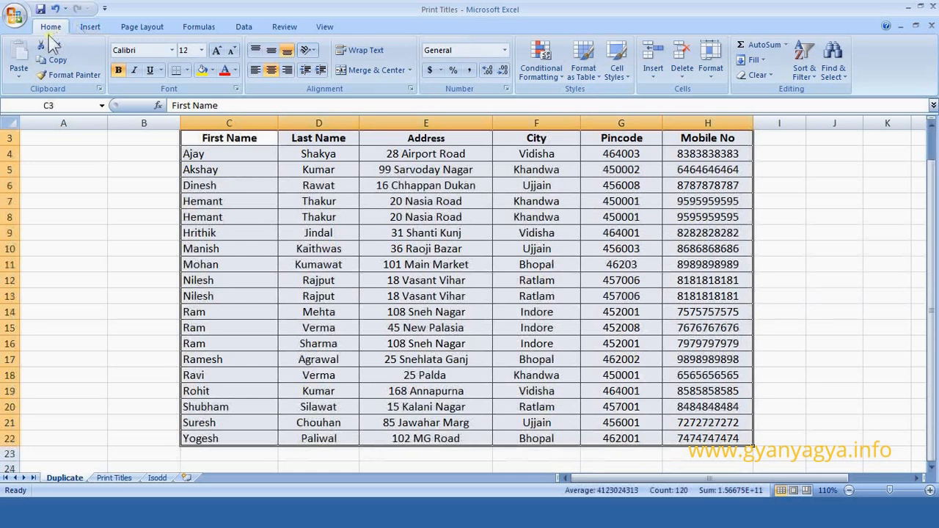
{"action": "left_click", "coordinate": [545, 77]}
{"action": "mouse_move", "coordinate": [552, 110]}
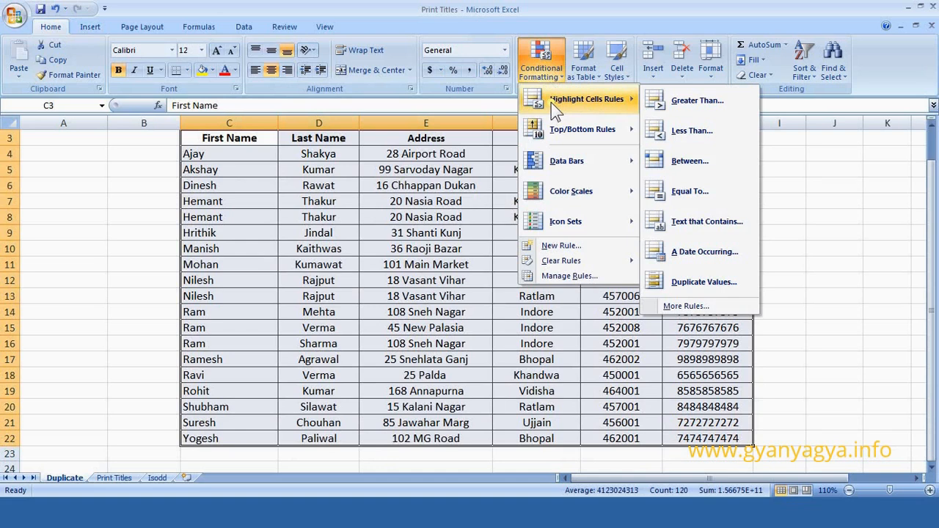
{"action": "left_click", "coordinate": [671, 286]}
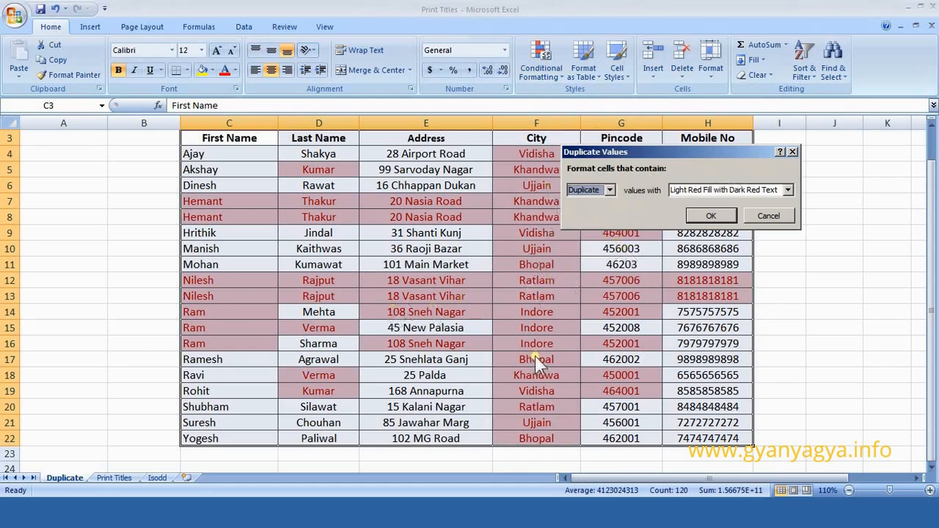
{"action": "left_click", "coordinate": [787, 189]}
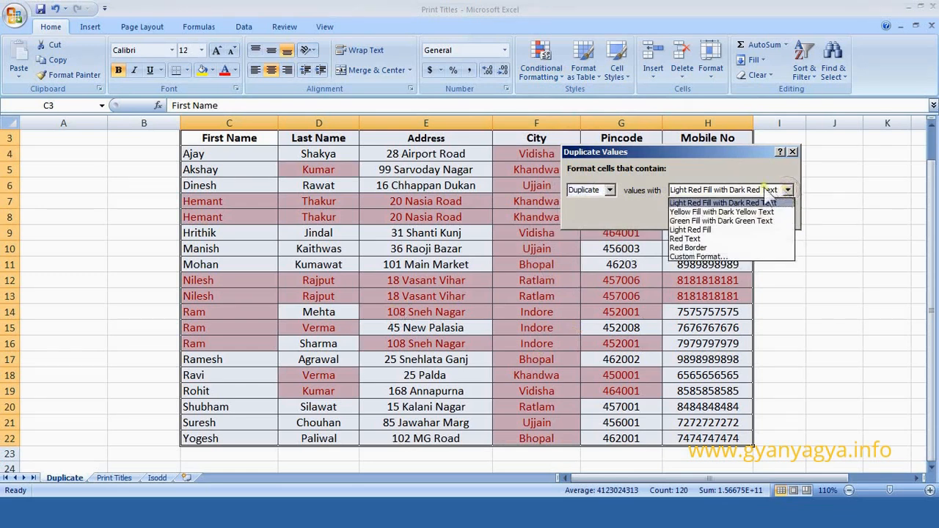
{"action": "left_click", "coordinate": [721, 221]}
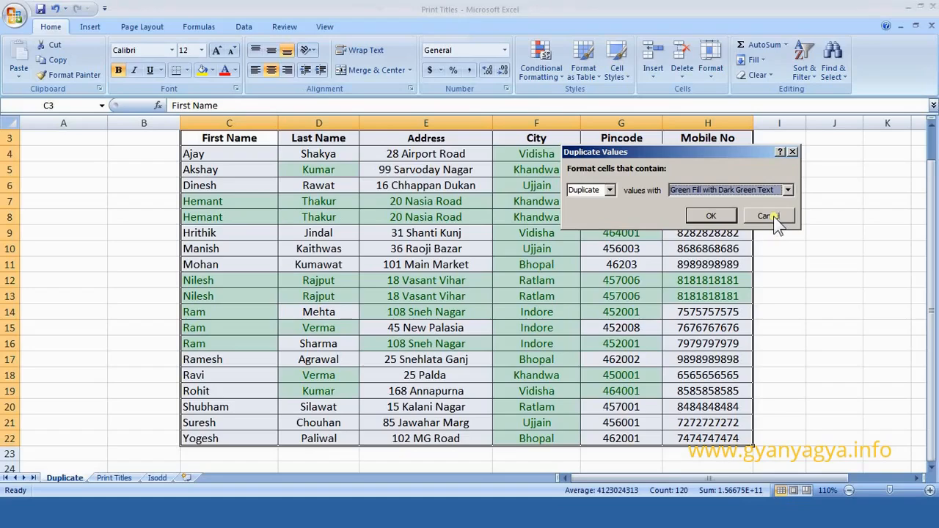
{"action": "left_click", "coordinate": [712, 217]}
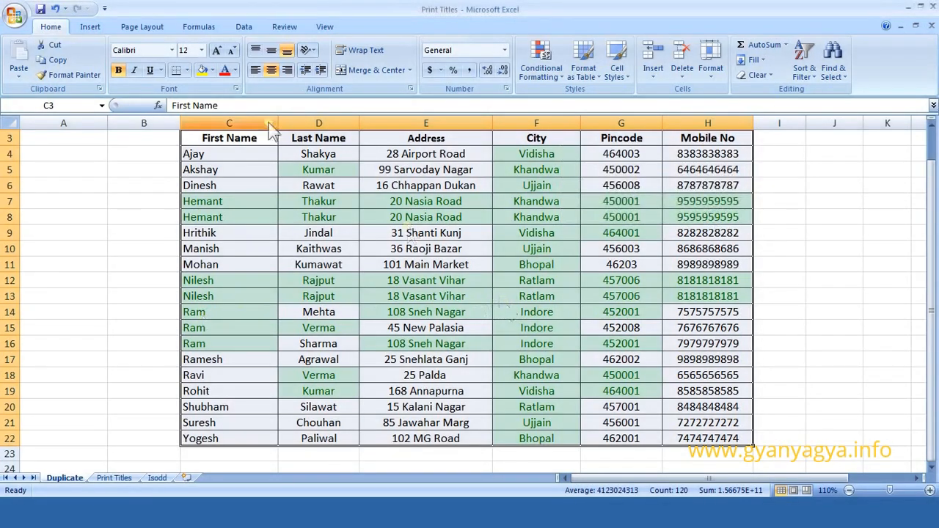
Try removing duplicate rows from the table by comparing only the First Name column, and undo the removal
{"action": "left_click", "coordinate": [244, 29]}
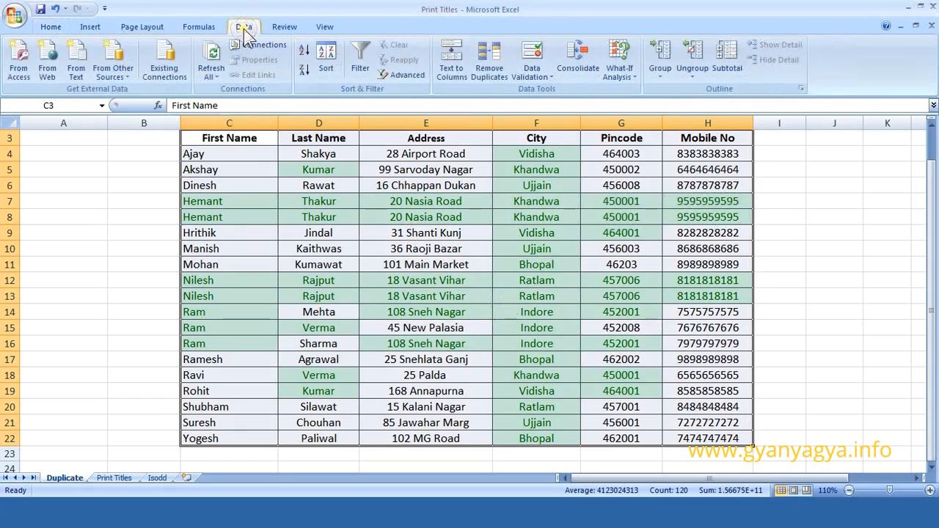
{"action": "left_click", "coordinate": [492, 78]}
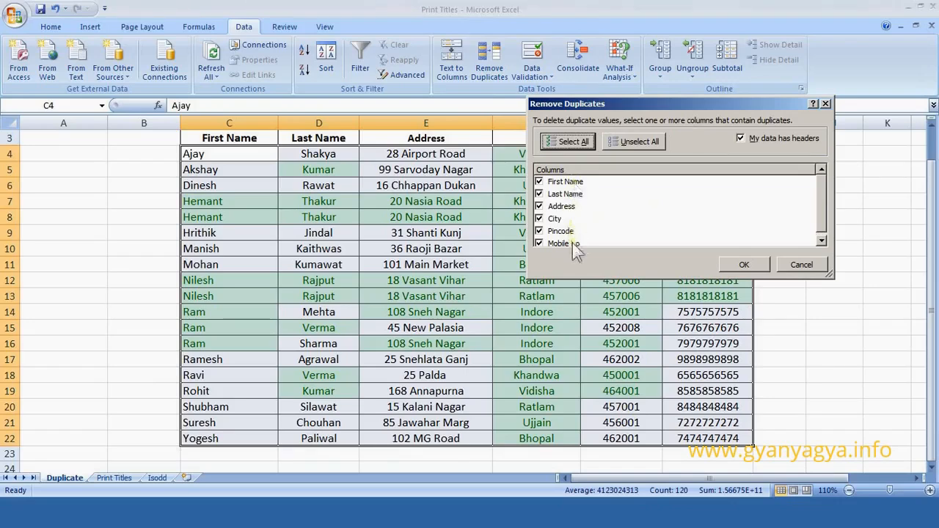
{"action": "left_click", "coordinate": [540, 194]}
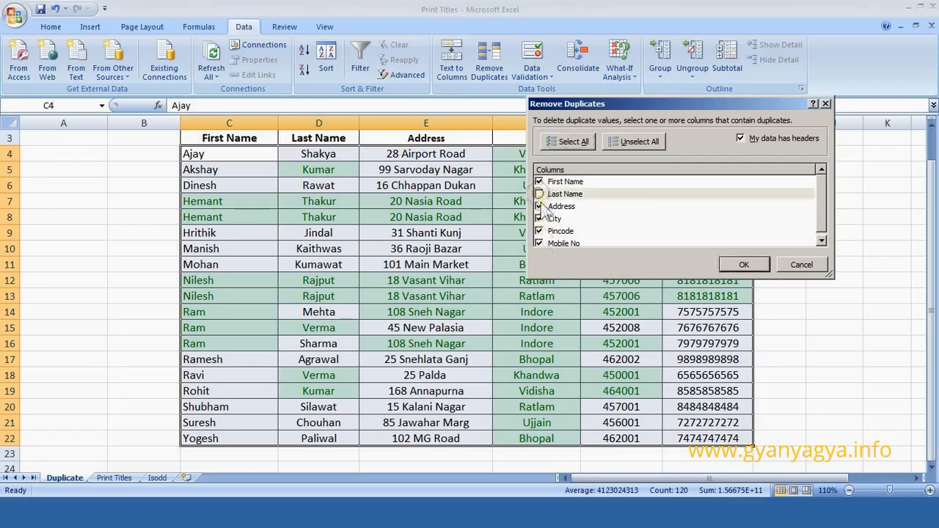
{"action": "left_click", "coordinate": [540, 207]}
{"action": "left_click", "coordinate": [540, 218]}
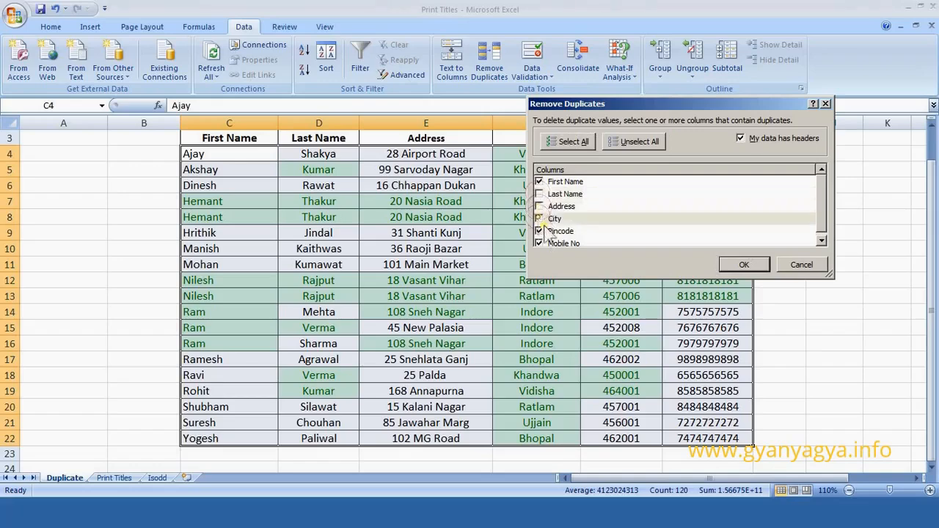
{"action": "left_click", "coordinate": [540, 231]}
{"action": "left_click", "coordinate": [540, 244]}
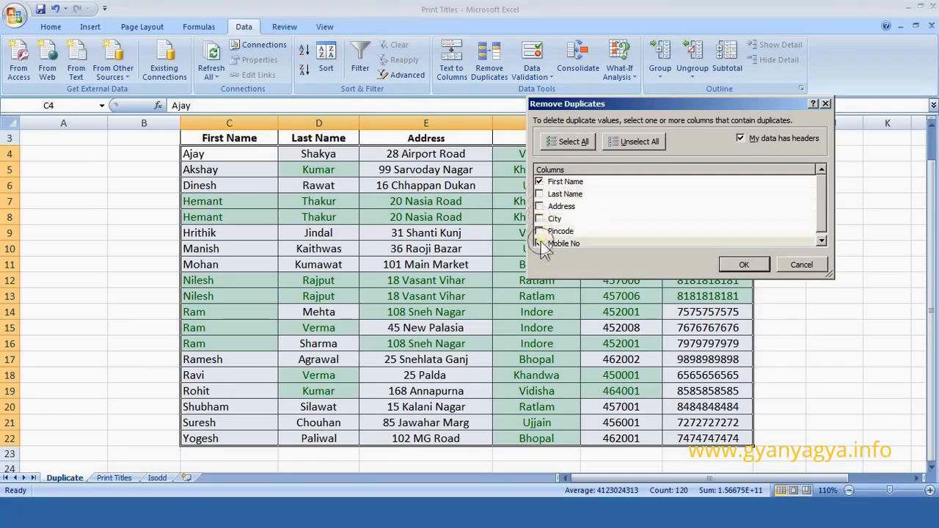
{"action": "left_click", "coordinate": [540, 182]}
{"action": "left_click", "coordinate": [743, 265]}
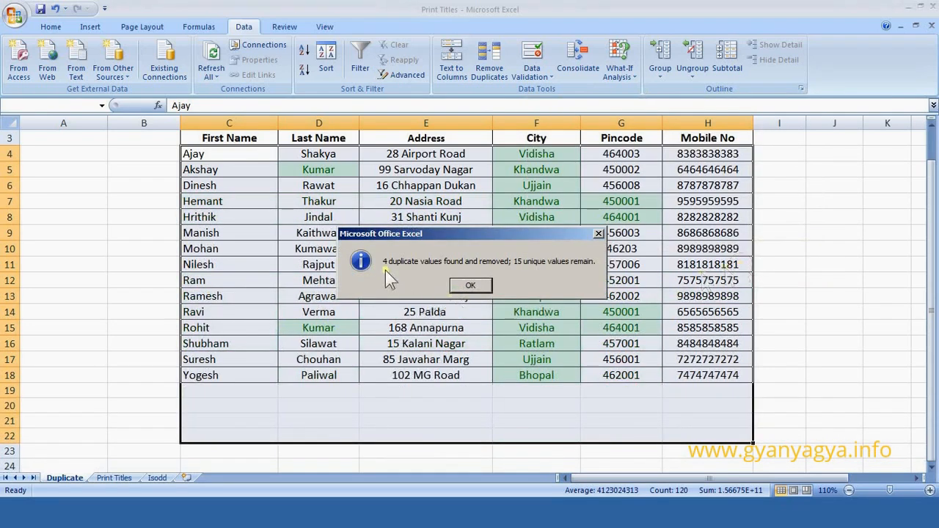
{"action": "left_click", "coordinate": [472, 285]}
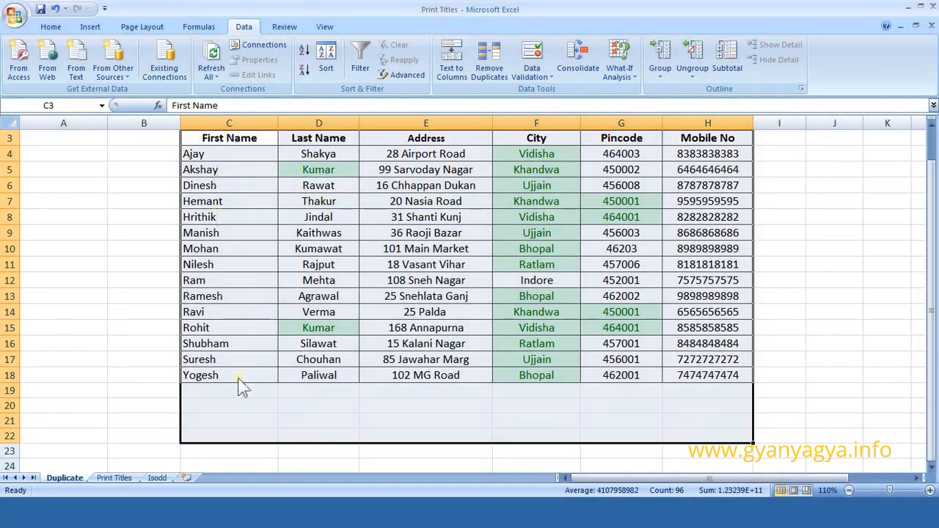
{"action": "left_click", "coordinate": [56, 11]}
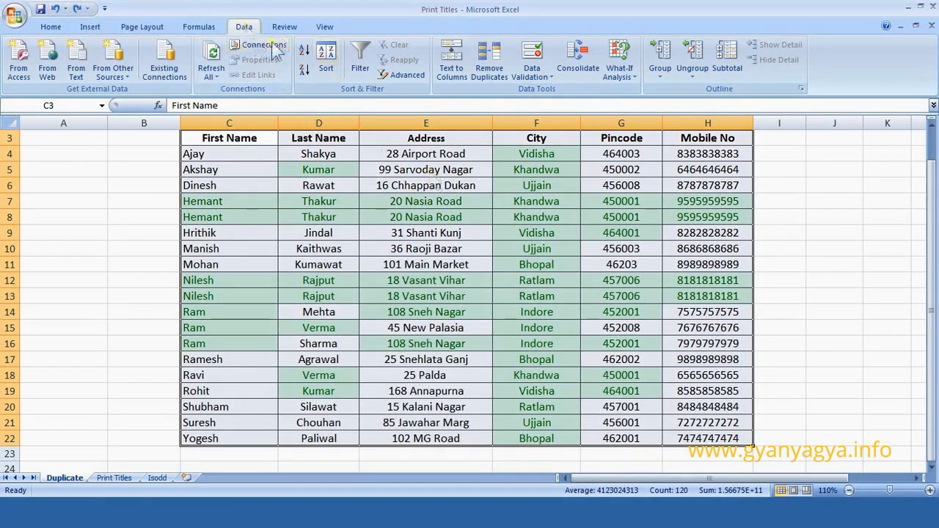
Try removing duplicate rows from the table by comparing only the Address column, and undo the removal
{"action": "left_click", "coordinate": [485, 70]}
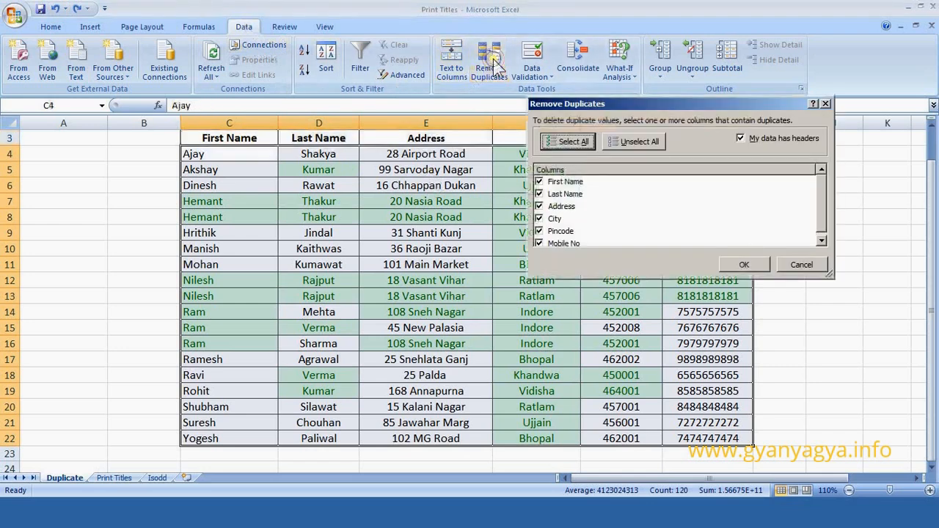
{"action": "left_click", "coordinate": [540, 181]}
{"action": "left_click", "coordinate": [540, 194]}
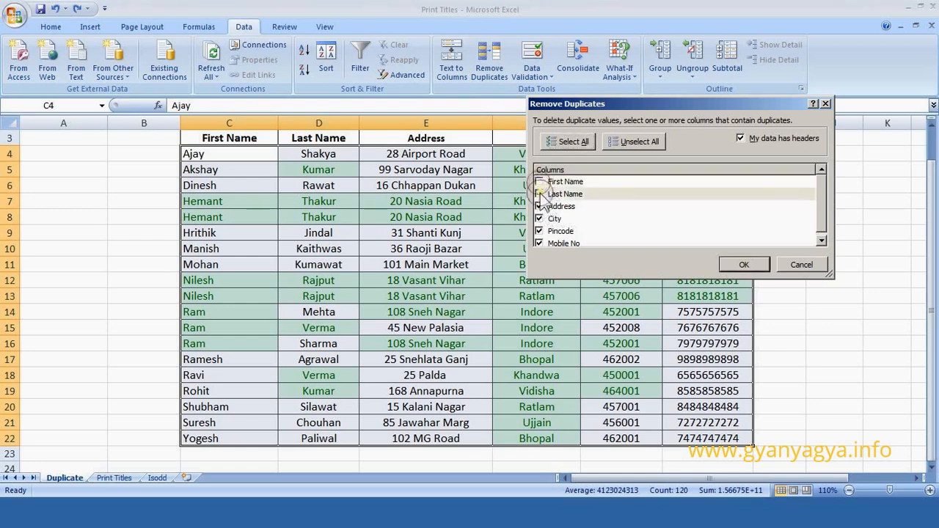
{"action": "left_click", "coordinate": [540, 218]}
{"action": "left_click", "coordinate": [539, 230]}
{"action": "left_click", "coordinate": [540, 242]}
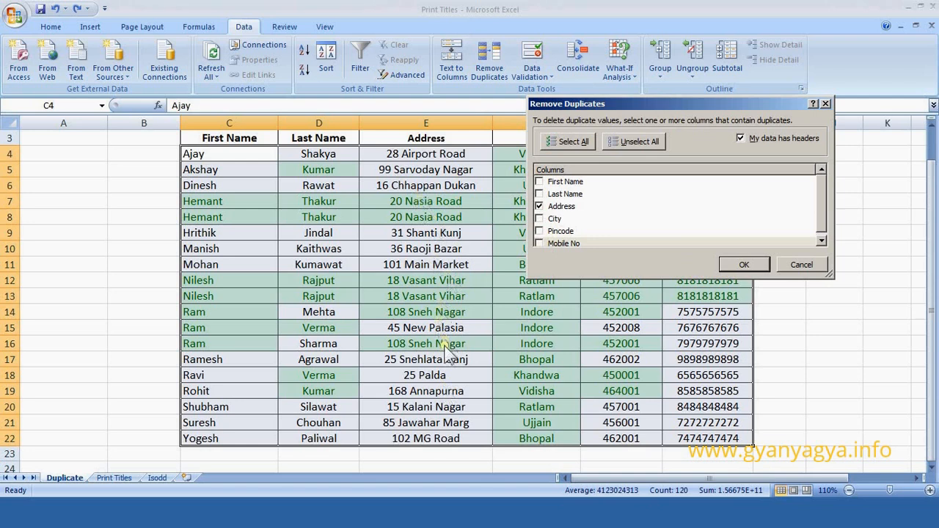
{"action": "left_click", "coordinate": [744, 265]}
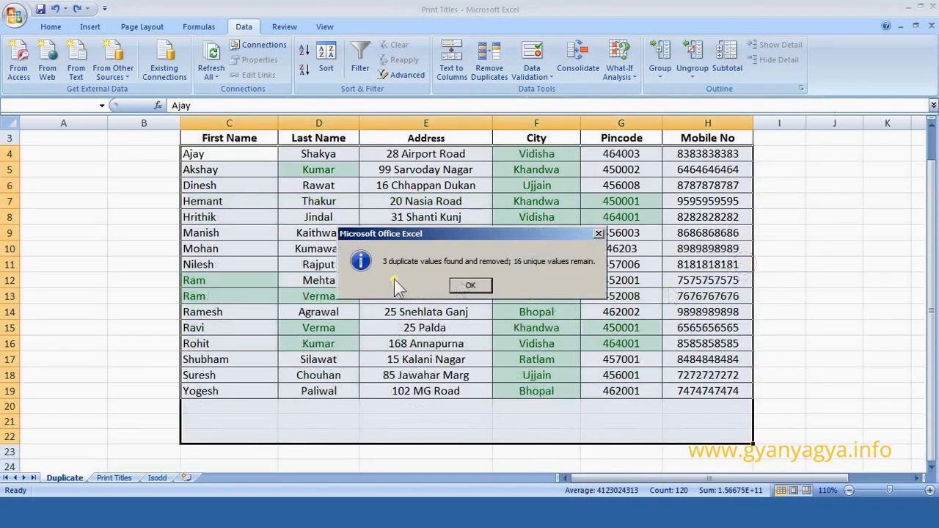
{"action": "left_click", "coordinate": [472, 285]}
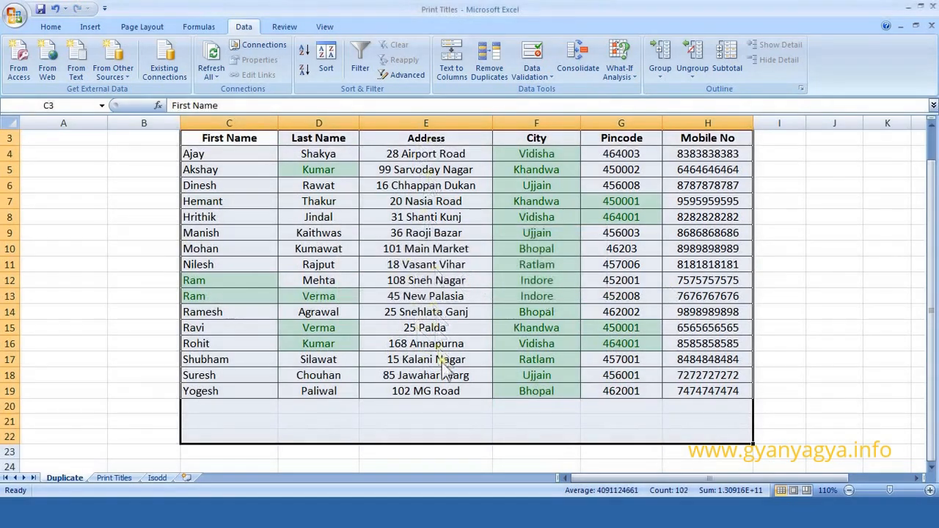
{"action": "left_click", "coordinate": [56, 9]}
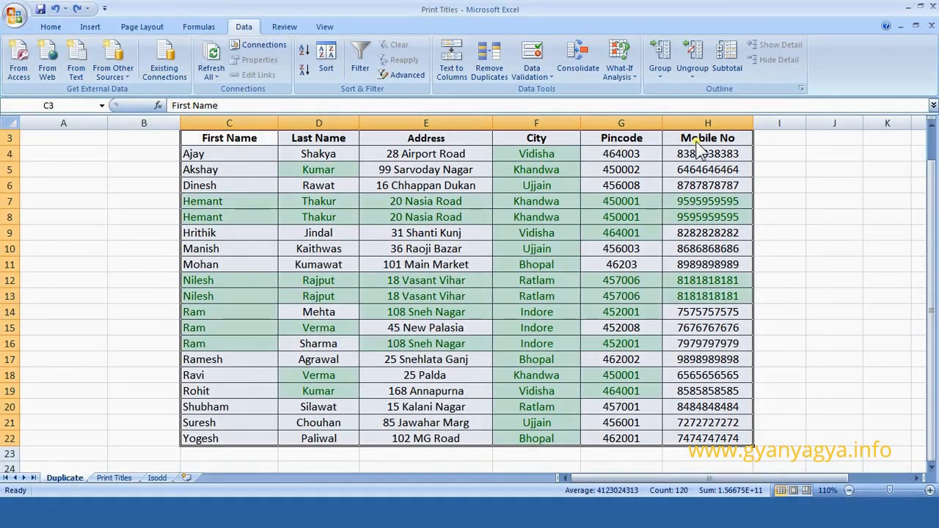
Remove the table's fully duplicated rows by comparing all columns from First Name to Mobile No, treating the first row as headers
{"action": "left_click", "coordinate": [489, 69]}
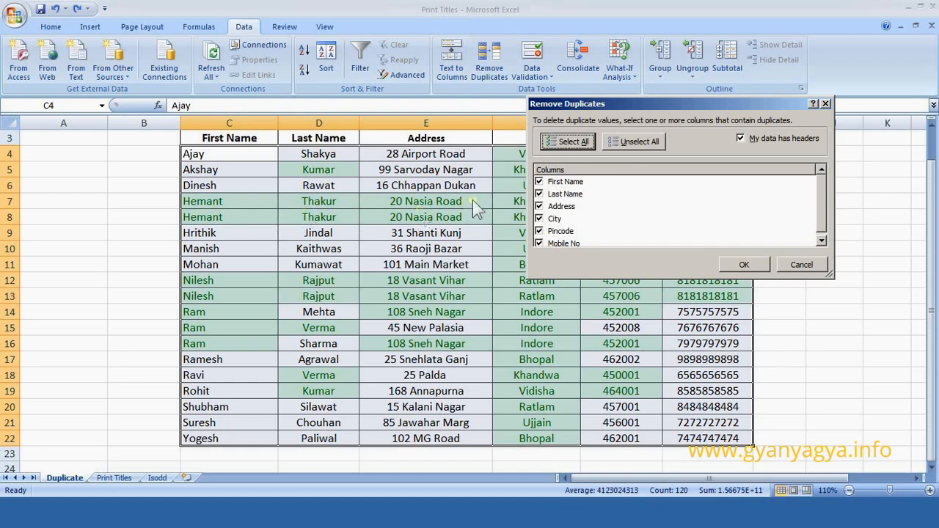
{"action": "left_click_drag", "start_coordinate": [633, 103], "coordinate": [748, 368]}
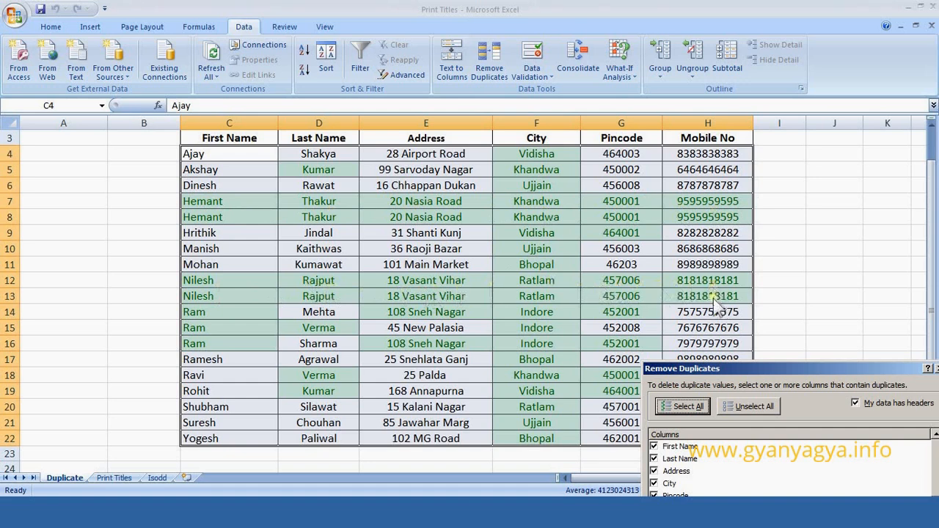
{"action": "left_click_drag", "start_coordinate": [748, 368], "coordinate": [685, 202]}
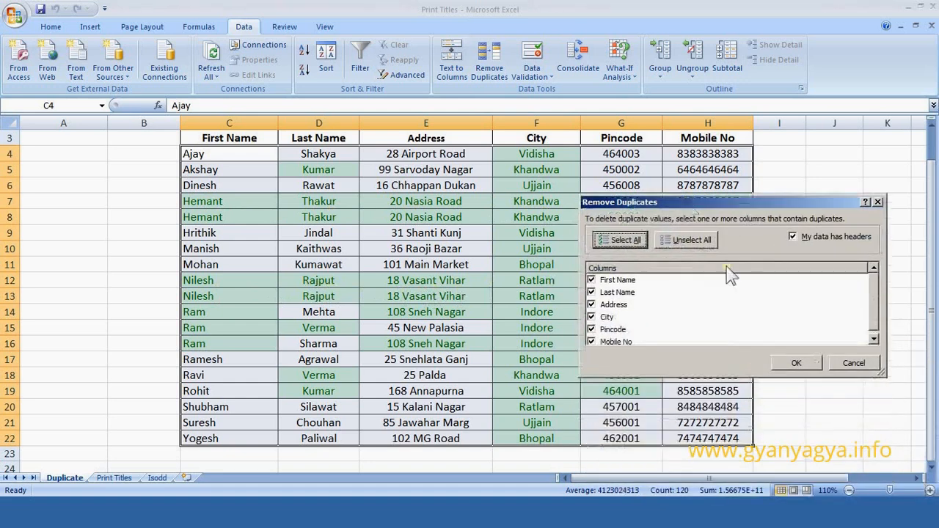
{"action": "left_click", "coordinate": [796, 362]}
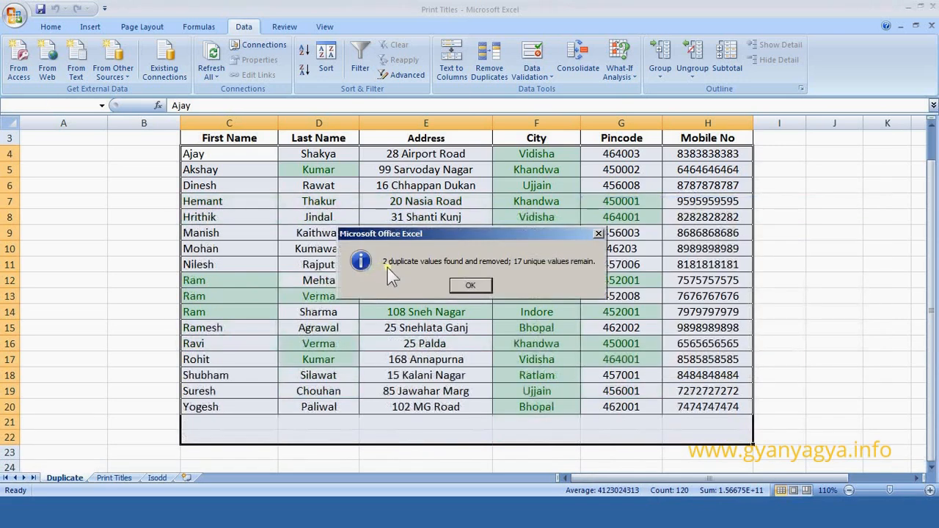
{"action": "left_click", "coordinate": [478, 288]}
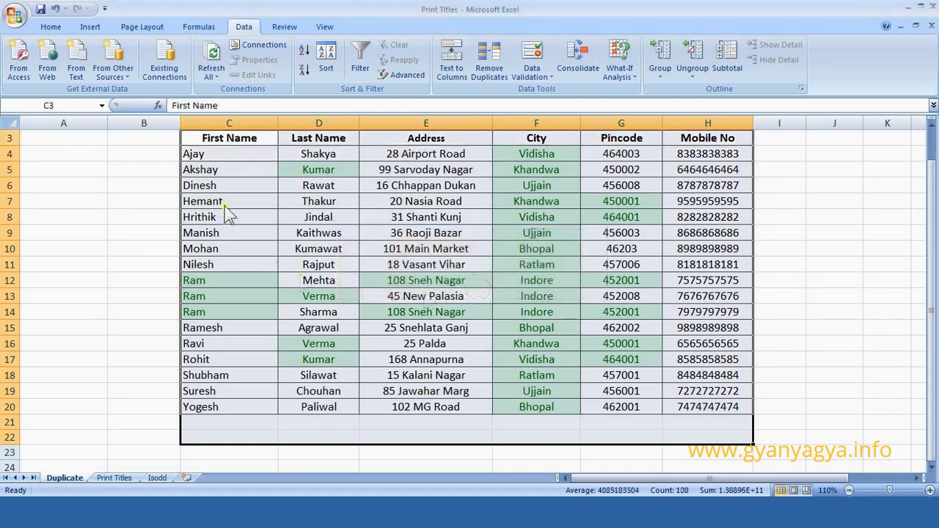